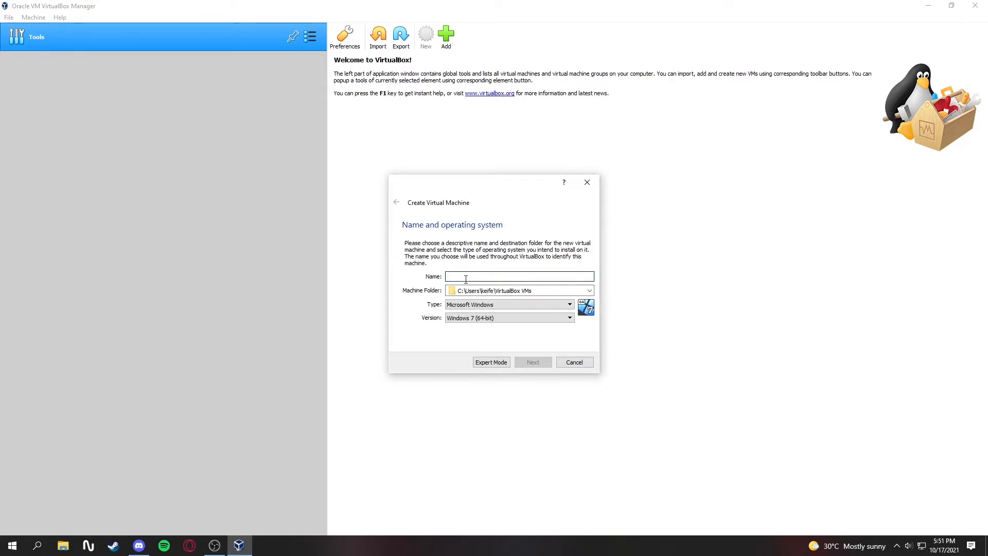
Name the new virtual machine WIndowsServer2019 and allocate 8192 MB of memory to it
{"action": "type", "text": "Wi"}
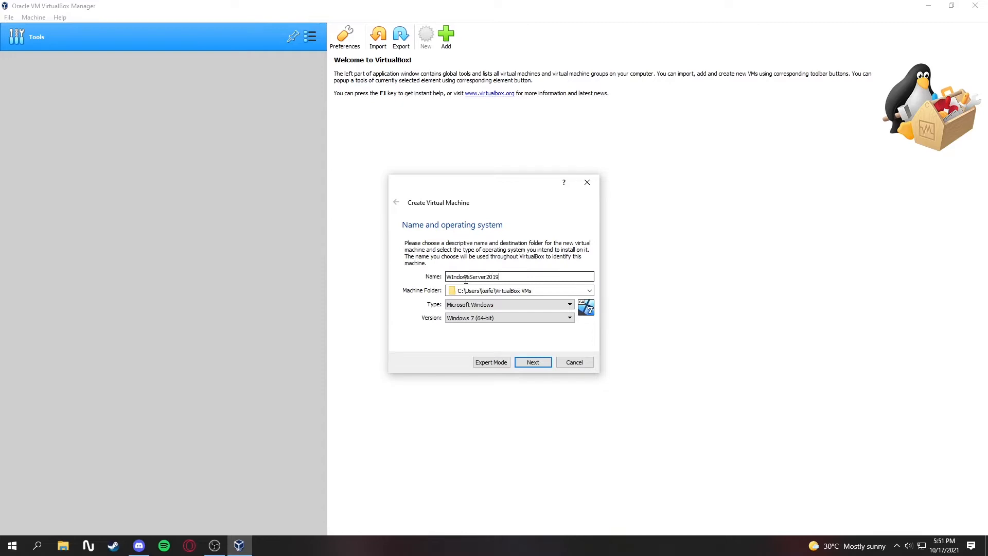
{"action": "left_click", "coordinate": [520, 362]}
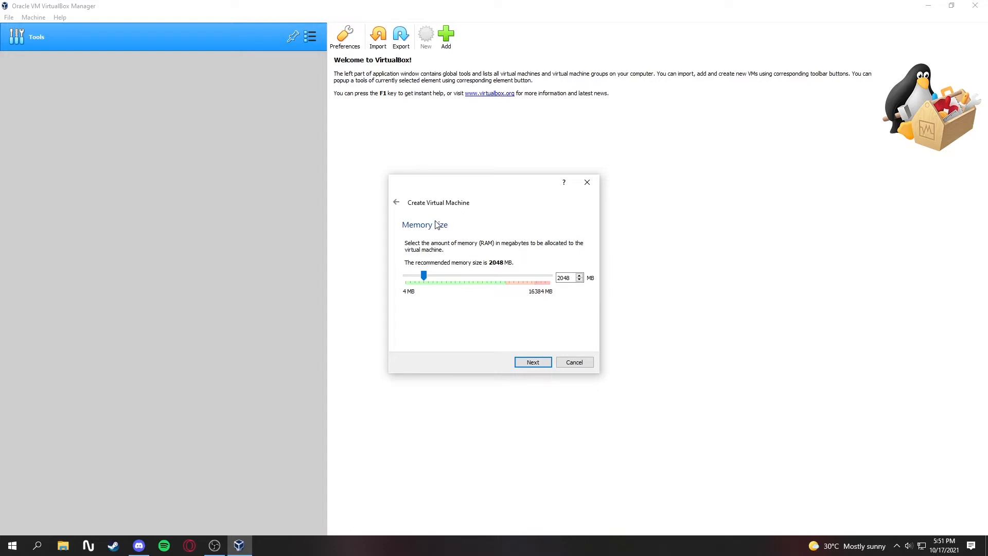
{"action": "left_click_drag", "start_coordinate": [425, 276], "coordinate": [478, 278]}
{"action": "left_click", "coordinate": [539, 365]}
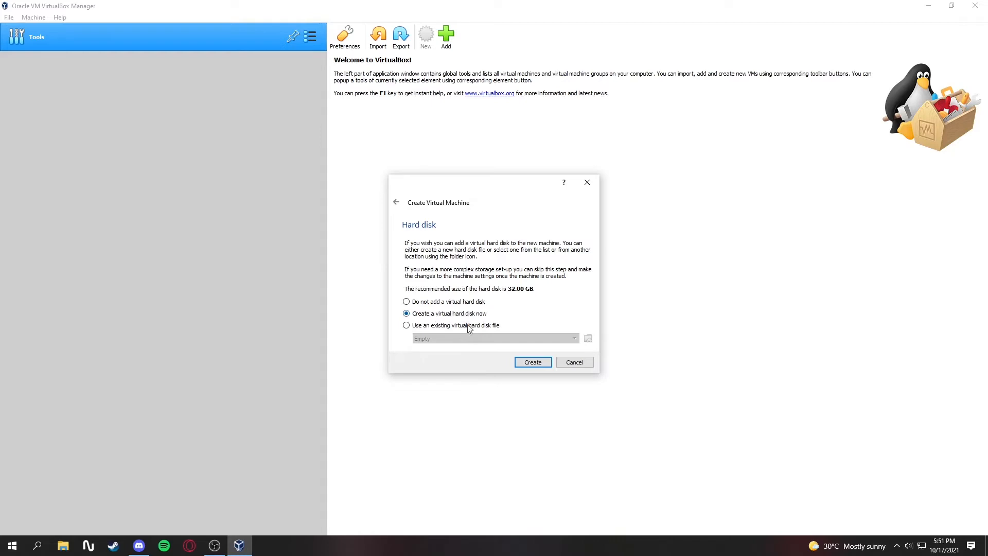
Create a dynamically allocated 32.00 GB virtual hard disk in VHD format for the new machine
{"action": "left_click", "coordinate": [532, 363]}
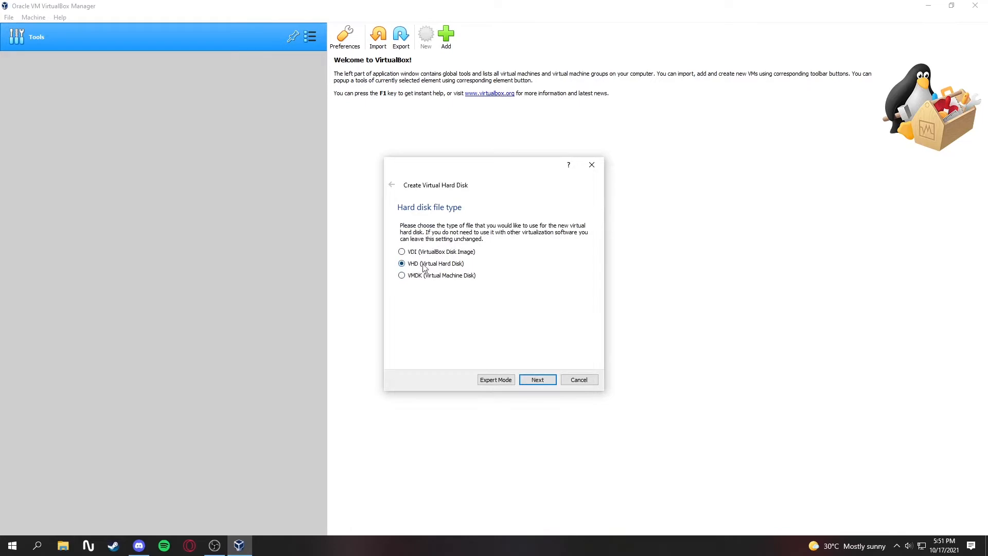
{"action": "left_click", "coordinate": [534, 380]}
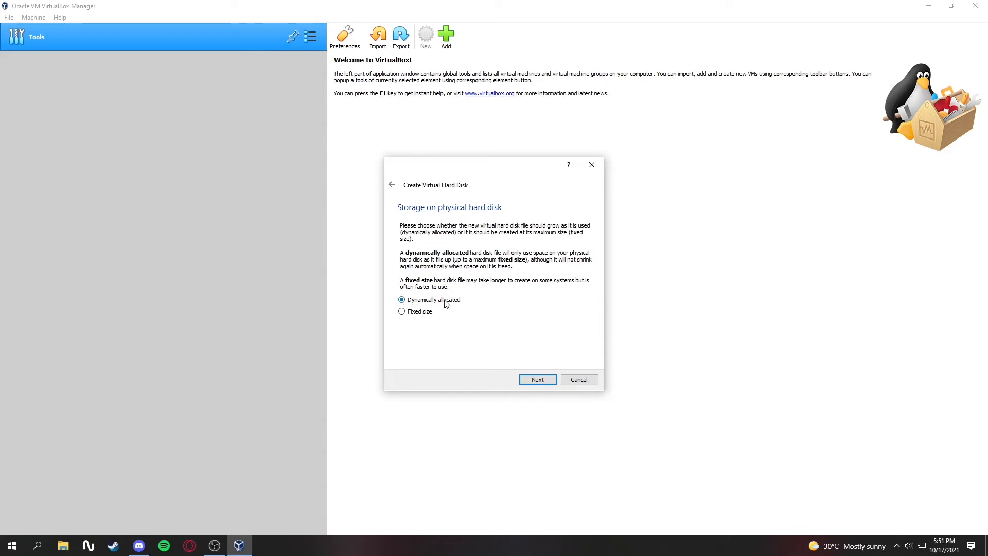
{"action": "left_click", "coordinate": [537, 382]}
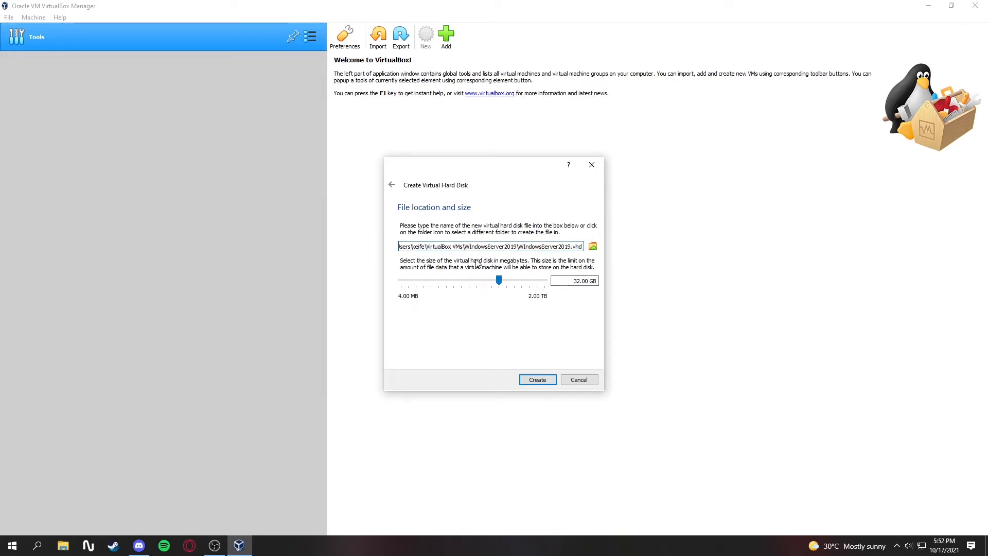
{"action": "left_click", "coordinate": [533, 380]}
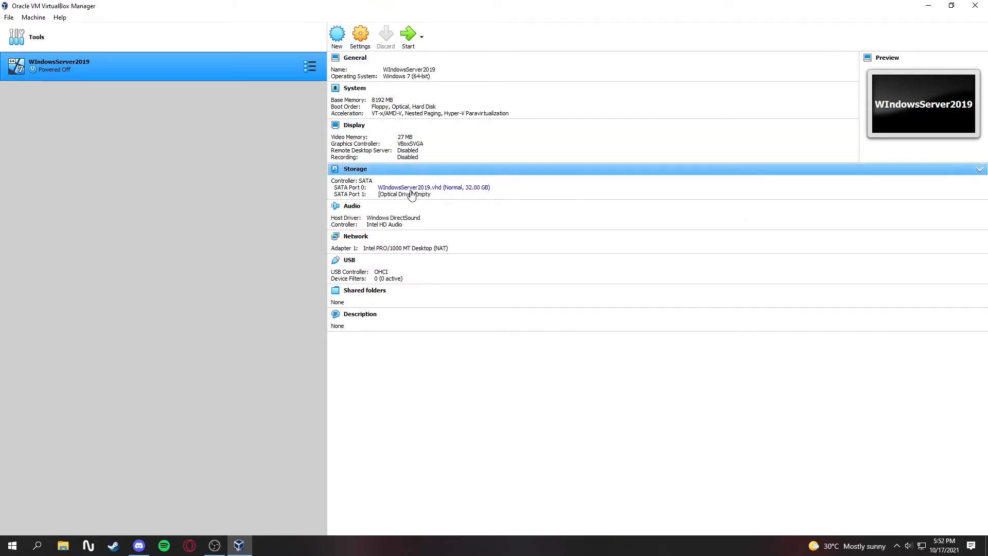
Load the 17763.737.190906-2324 Windows Server evaluation ISO from the WindowsServer2019ISO folder into the machine's empty optical drive
{"action": "left_click", "coordinate": [359, 40]}
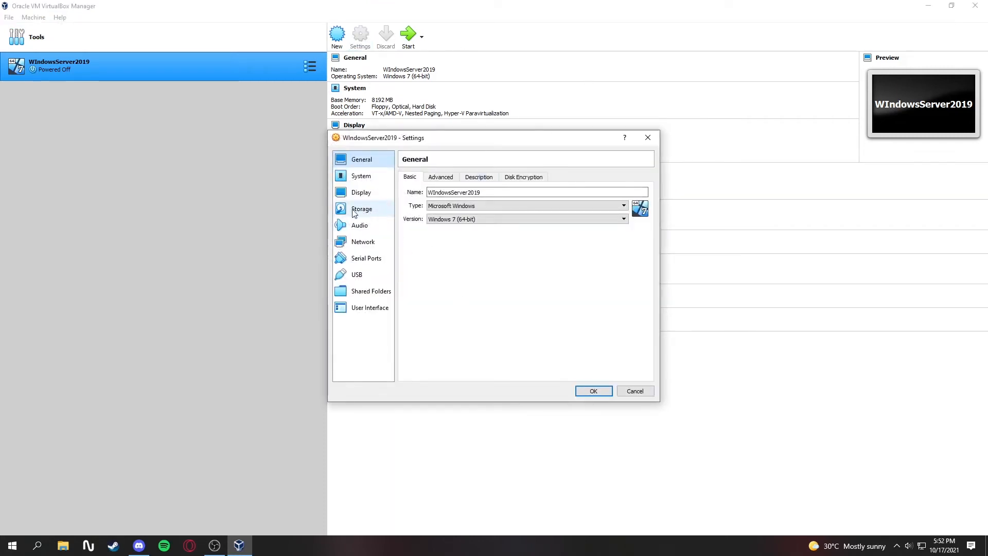
{"action": "left_click", "coordinate": [354, 212]}
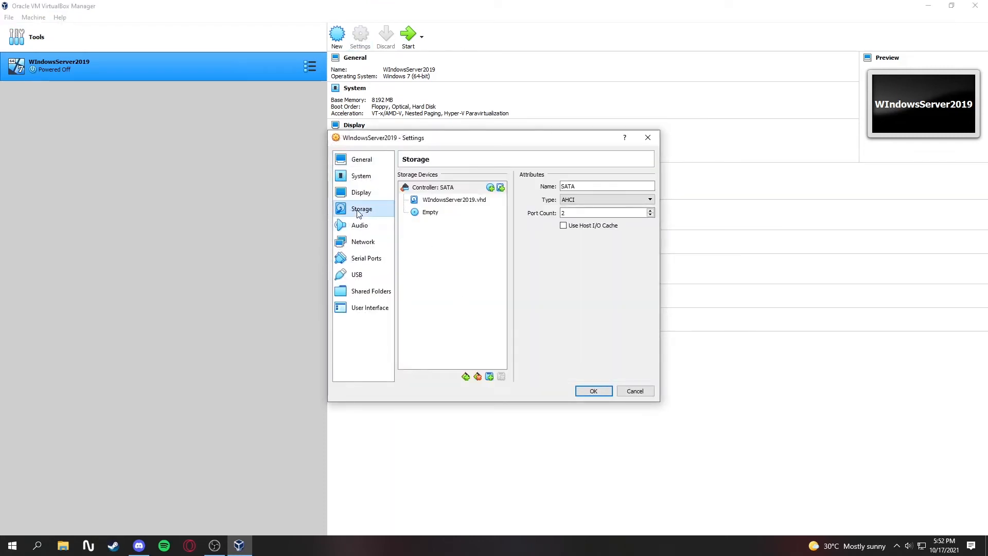
{"action": "left_click", "coordinate": [436, 214]}
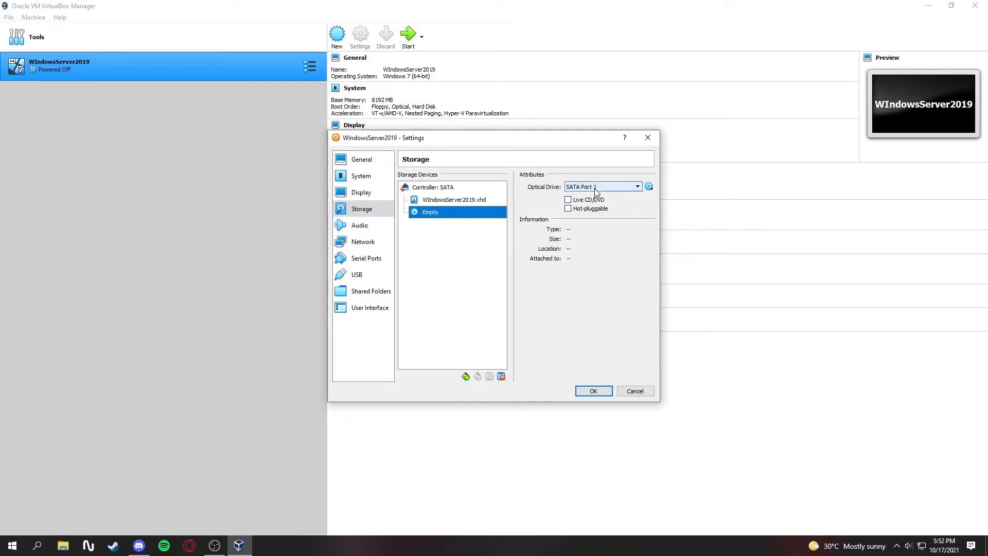
{"action": "left_click", "coordinate": [650, 187]}
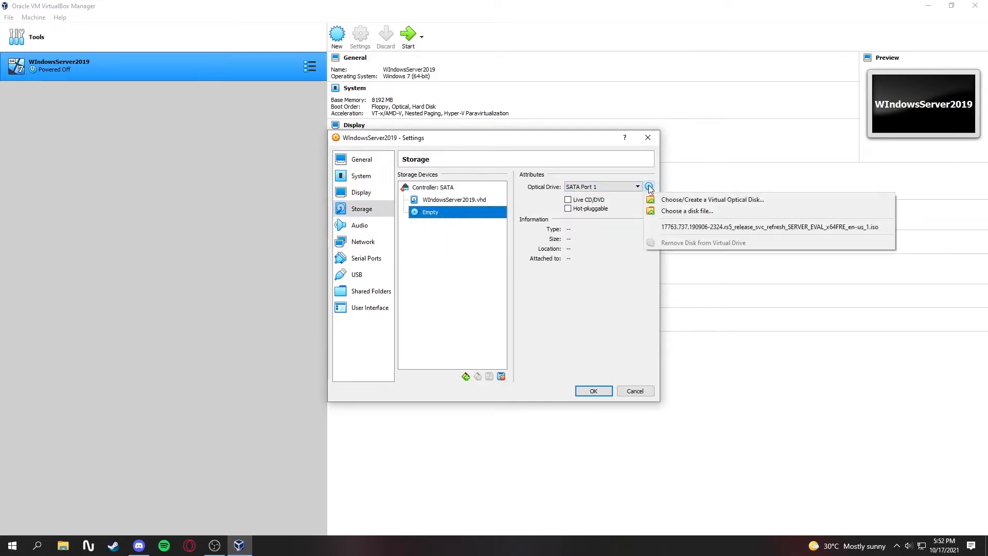
{"action": "left_click", "coordinate": [668, 211]}
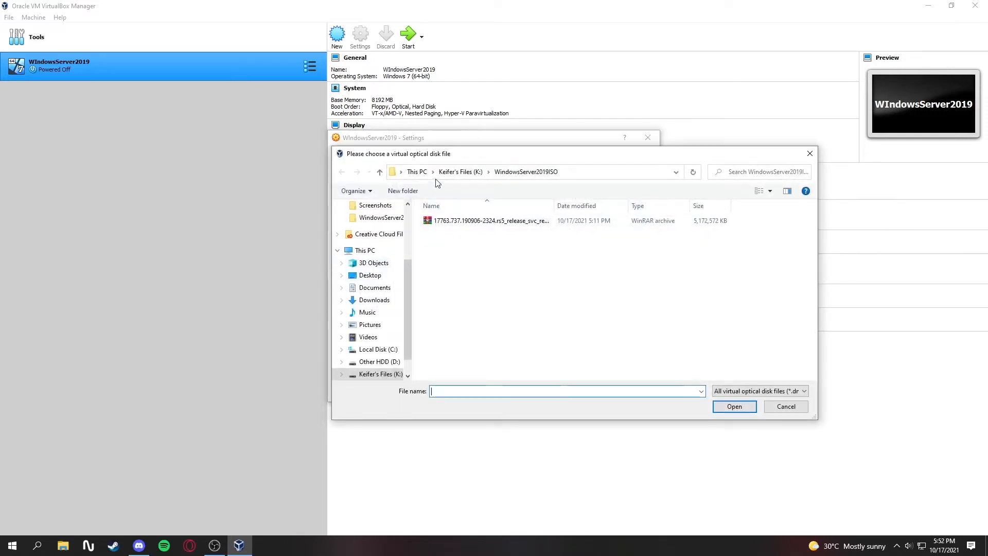
{"action": "left_click", "coordinate": [527, 226]}
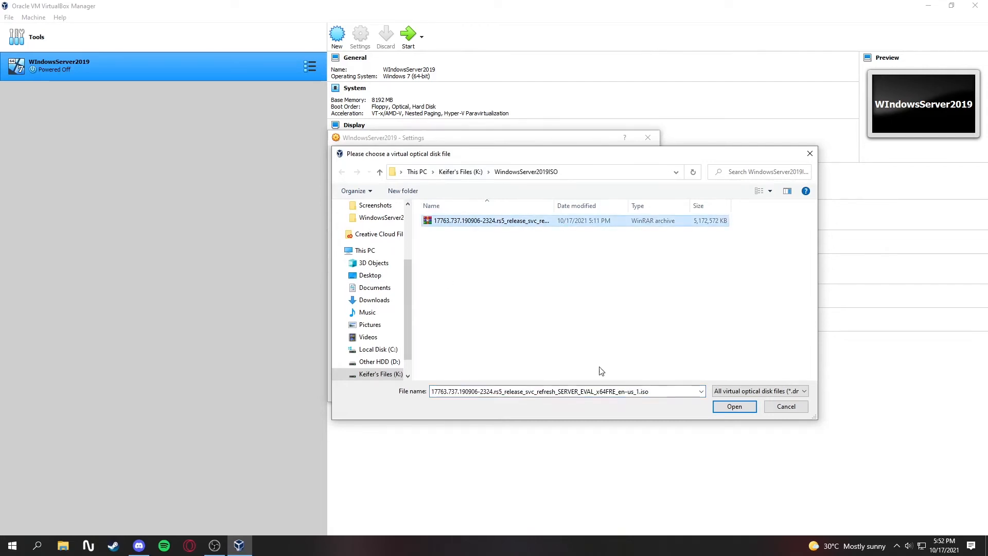
{"action": "left_click", "coordinate": [730, 410]}
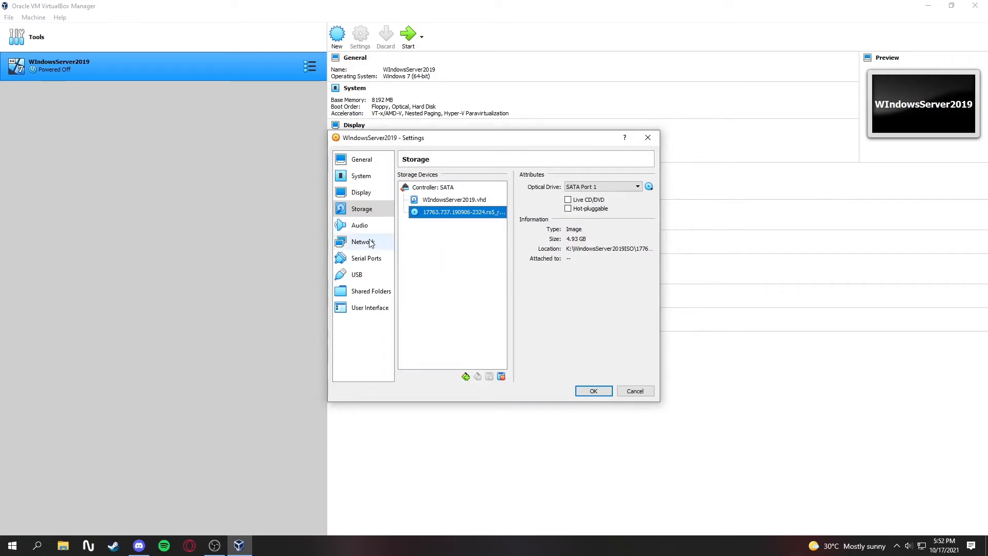
Show the advanced network settings of Adapter 1 and save the machine's settings
{"action": "left_click", "coordinate": [354, 246]}
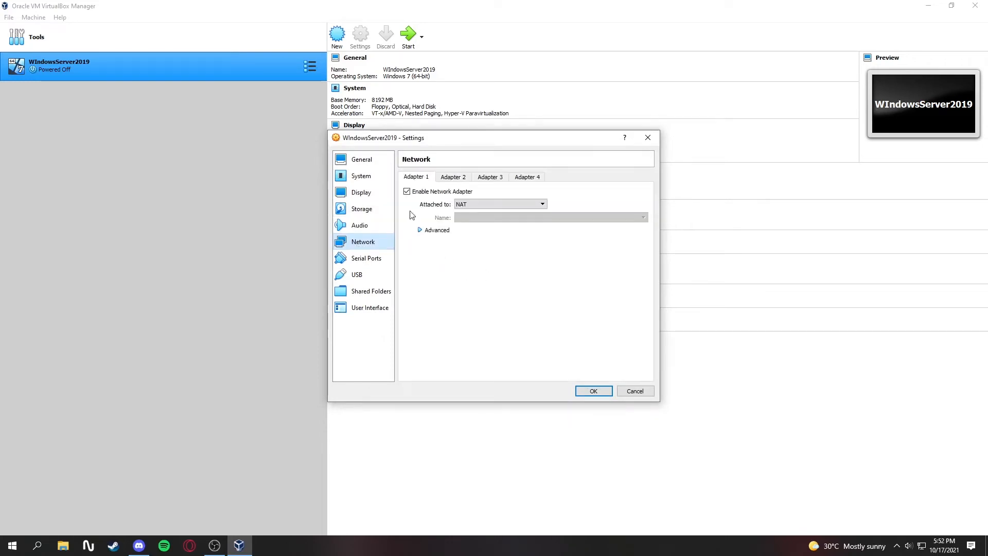
{"action": "left_click", "coordinate": [428, 231]}
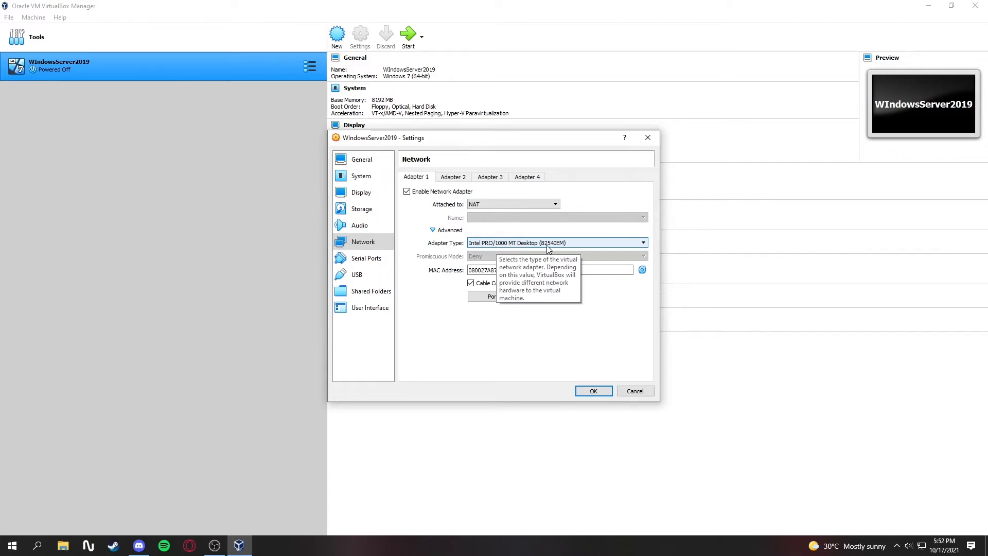
{"action": "left_click", "coordinate": [594, 391]}
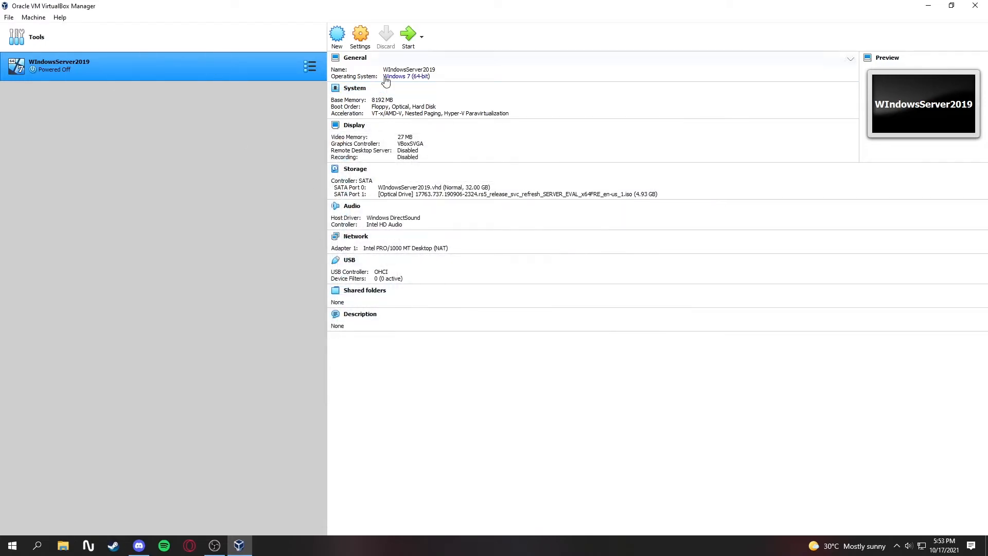
Start the WIndowsServer2019 machine and begin the Windows installation with English (United States) and the US keyboard
{"action": "left_click", "coordinate": [402, 35]}
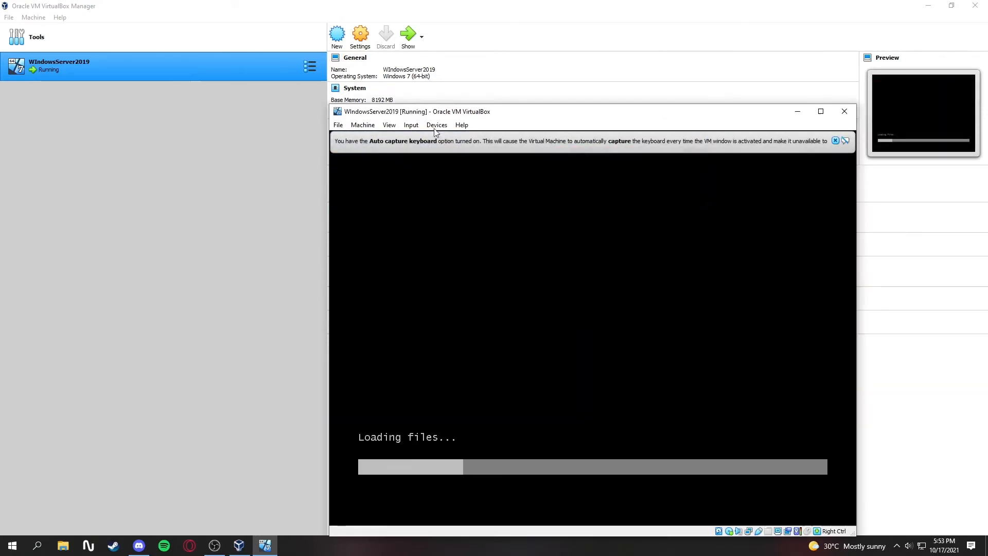
{"action": "left_click_drag", "start_coordinate": [516, 116], "coordinate": [417, 72]}
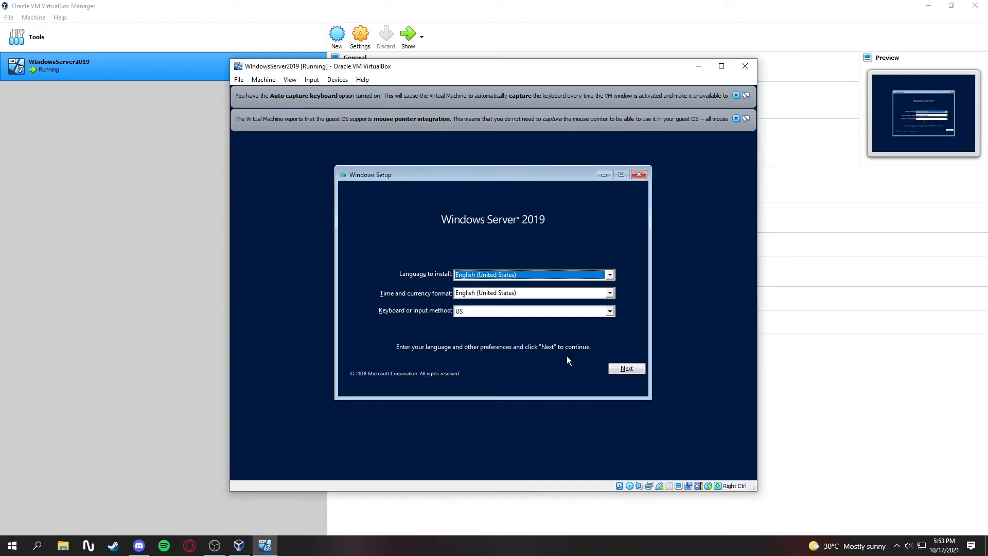
{"action": "left_click", "coordinate": [623, 369]}
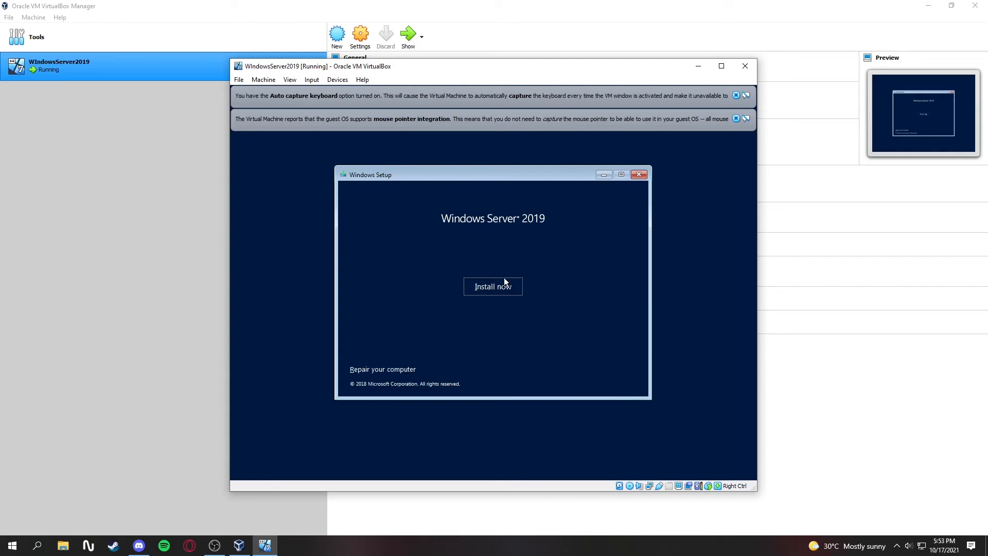
{"action": "left_click", "coordinate": [490, 285]}
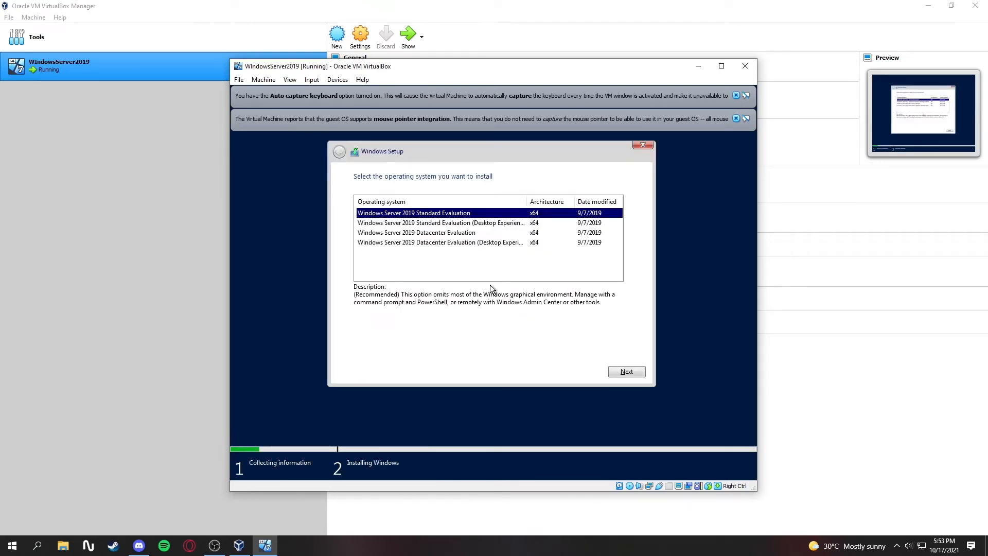
Choose the Windows Server 2019 Standard Evaluation (Desktop Experience) edition and accept the license terms
{"action": "left_click", "coordinate": [412, 225]}
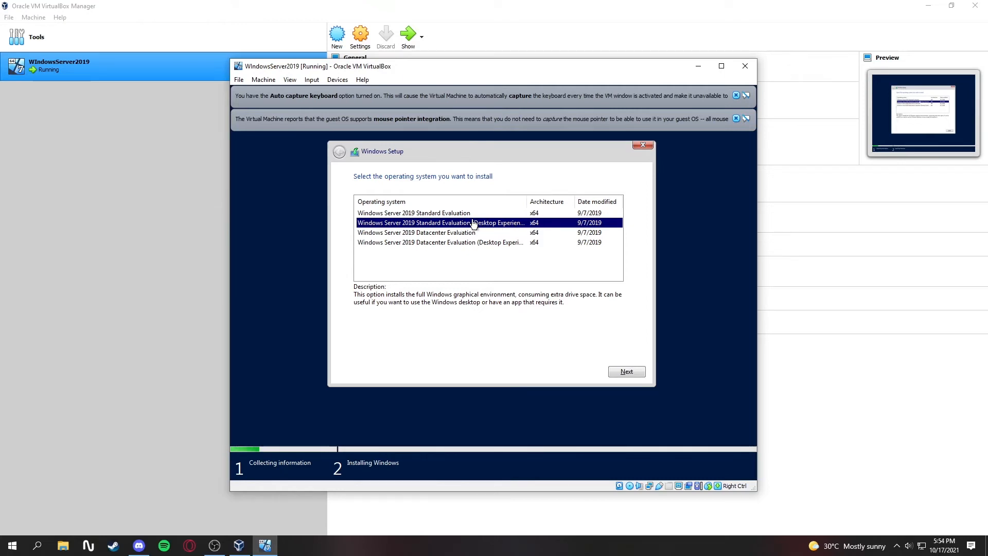
{"action": "left_click", "coordinate": [627, 375]}
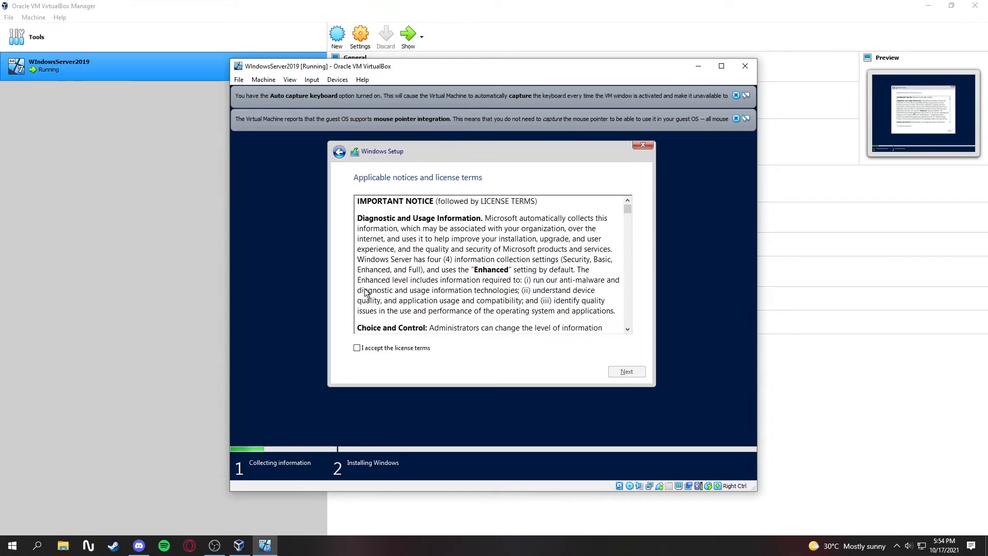
{"action": "left_click", "coordinate": [356, 348]}
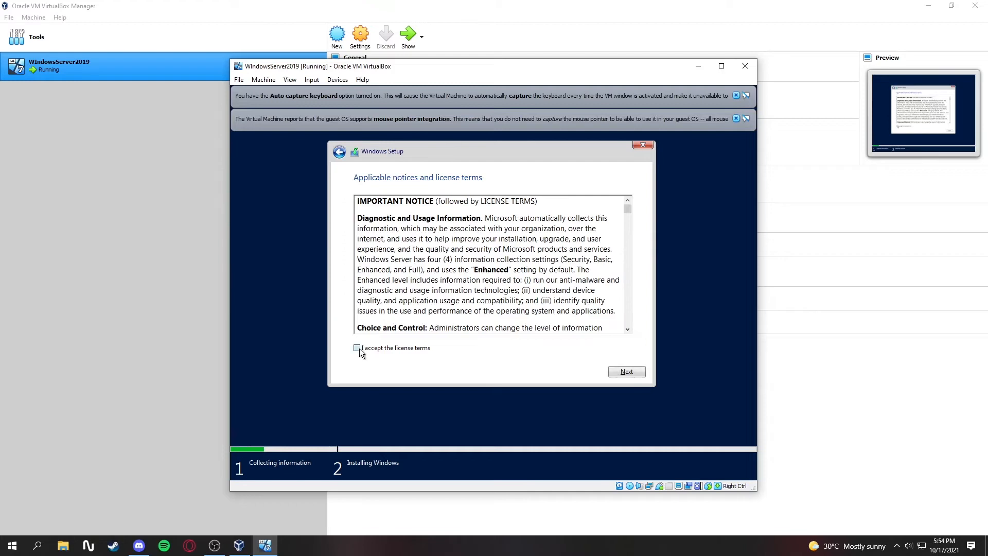
{"action": "left_click", "coordinate": [610, 368]}
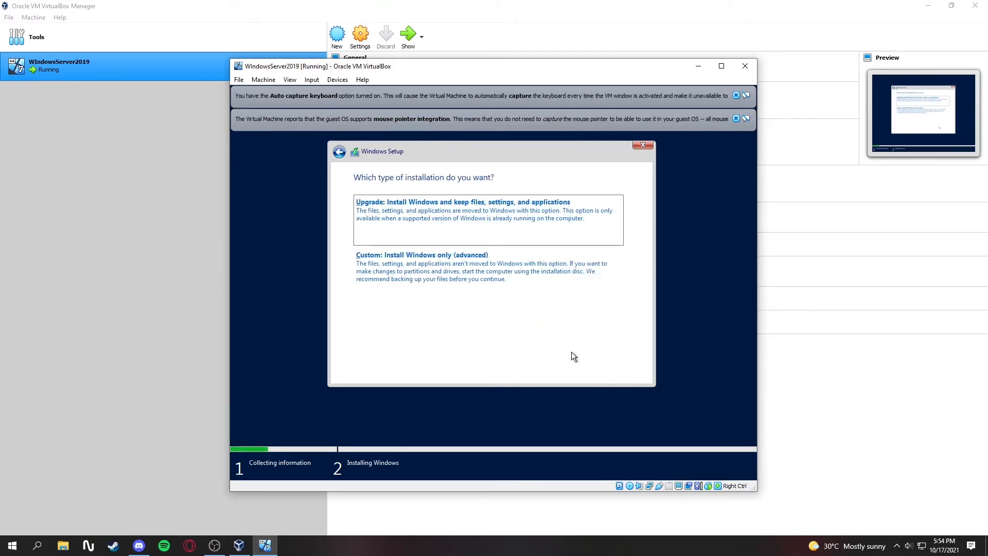
Run a custom, Windows-only installation on the Drive 0 unallocated space
{"action": "left_click", "coordinate": [428, 273]}
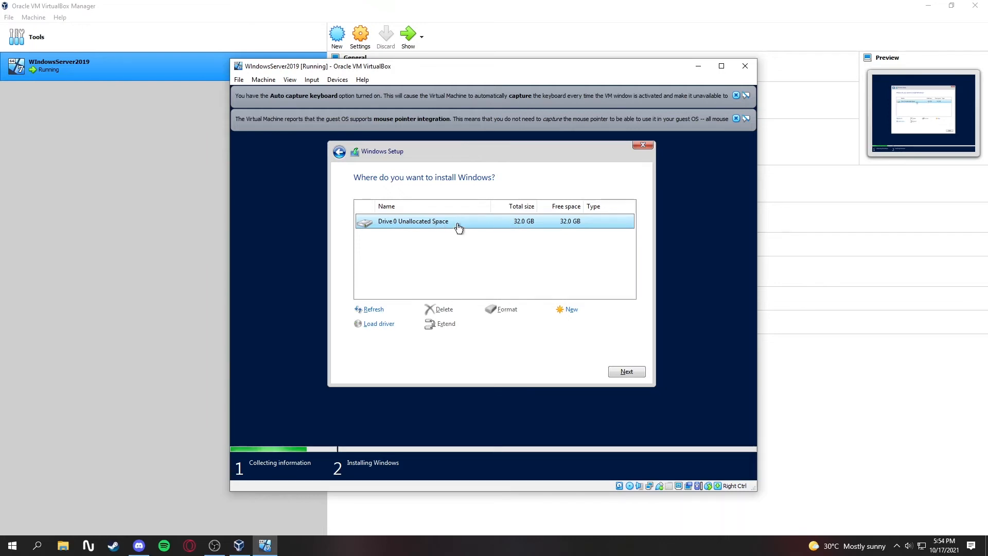
{"action": "left_click", "coordinate": [626, 371]}
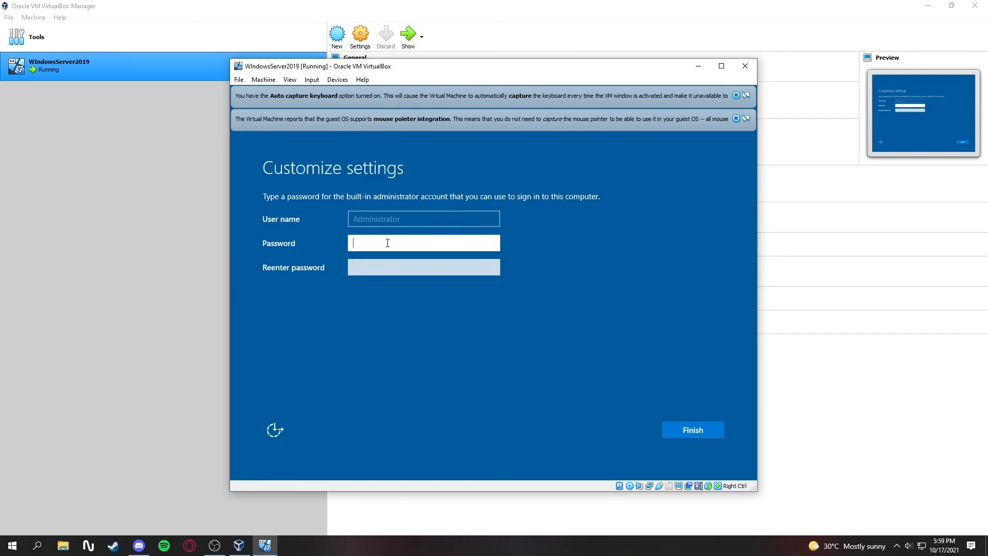
Enter and confirm a password for the built-in Administrator account and finish the setup
{"action": "type", "text": "Passw0rd!"}
{"action": "left_click", "coordinate": [493, 243]}
{"action": "left_click", "coordinate": [411, 263]}
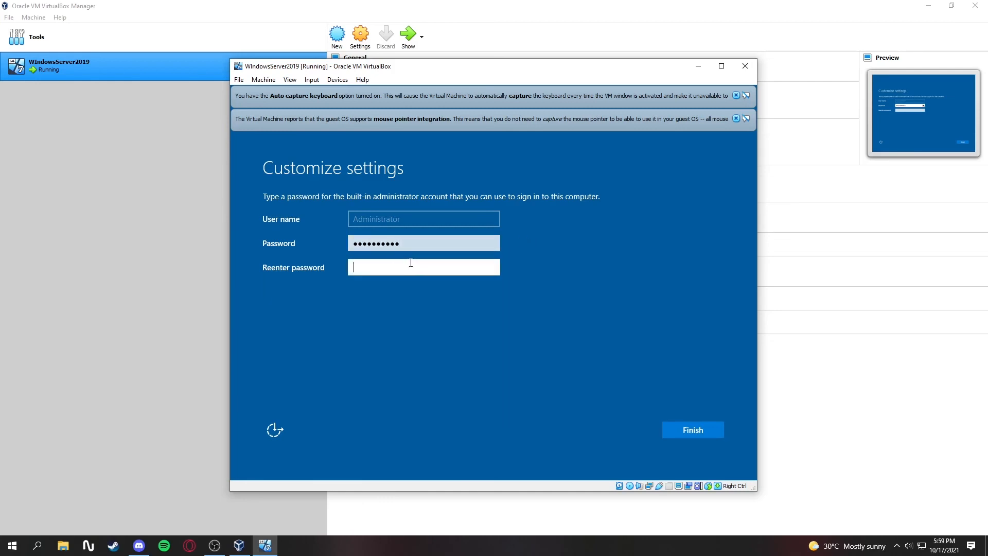
{"action": "type", "text": "Password1!"}
{"action": "left_click", "coordinate": [687, 428]}
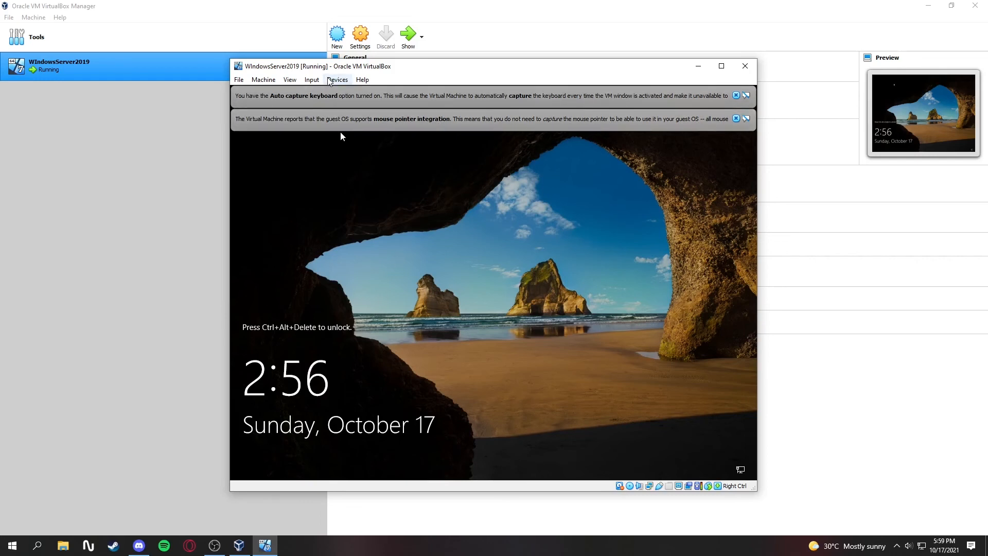
Send Ctrl-Alt-Del to the virtual machine and sign in as Administrator with the account password
{"action": "left_click", "coordinate": [312, 80]}
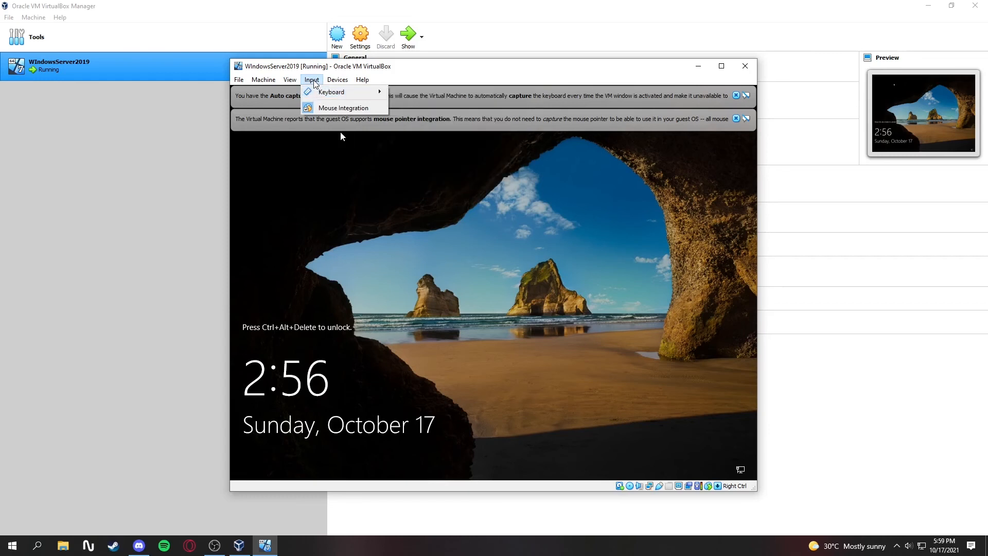
{"action": "mouse_move", "coordinate": [320, 94]}
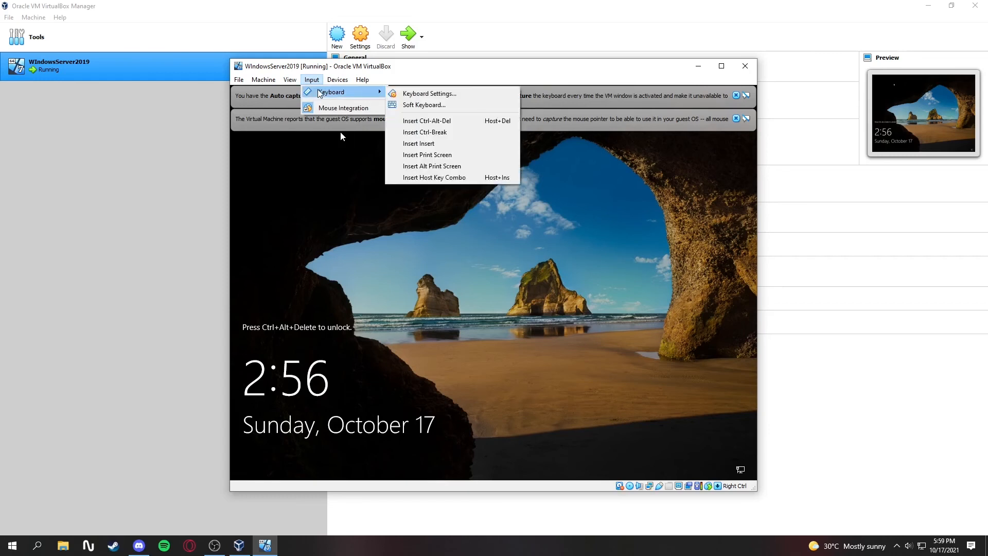
{"action": "left_click", "coordinate": [424, 121]}
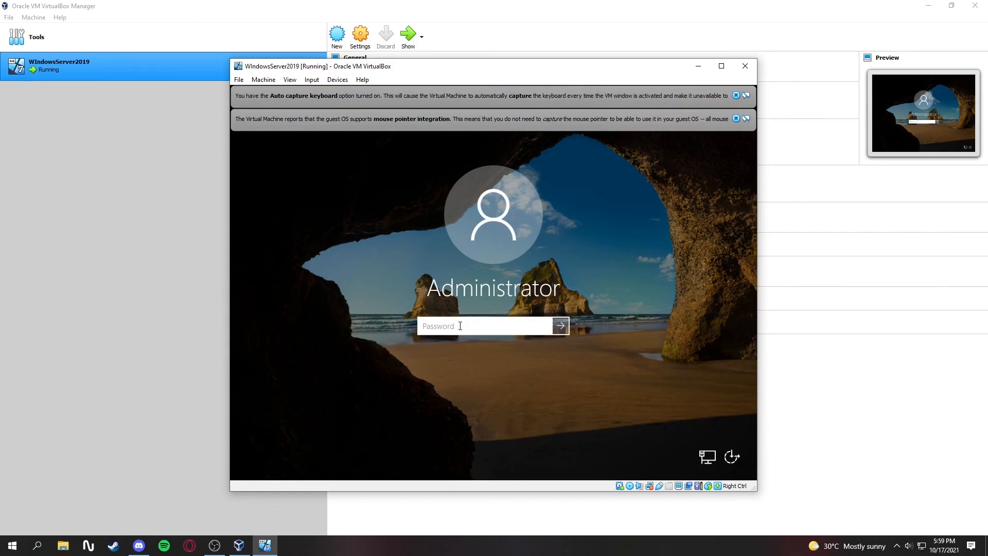
{"action": "type", "text": "Password12"}
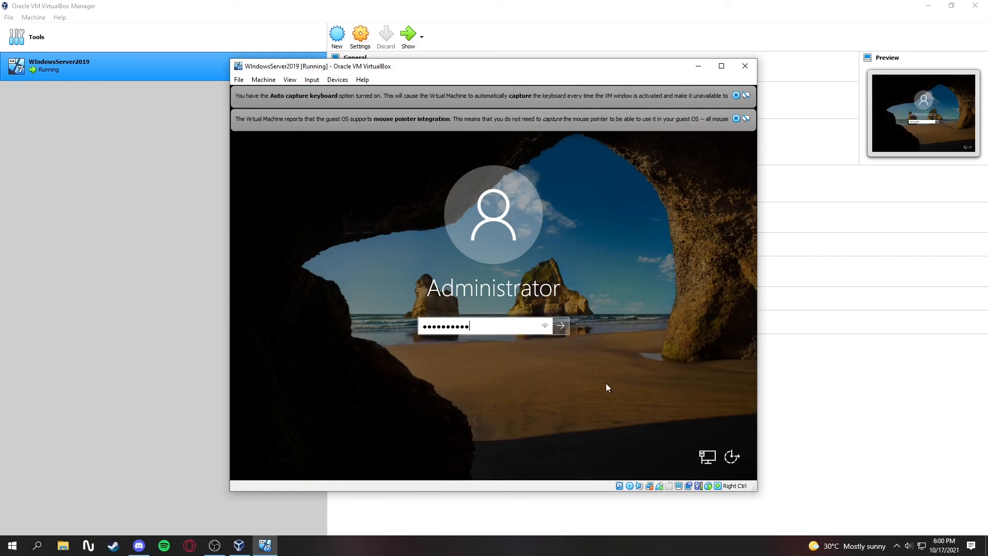
{"action": "left_click", "coordinate": [562, 326]}
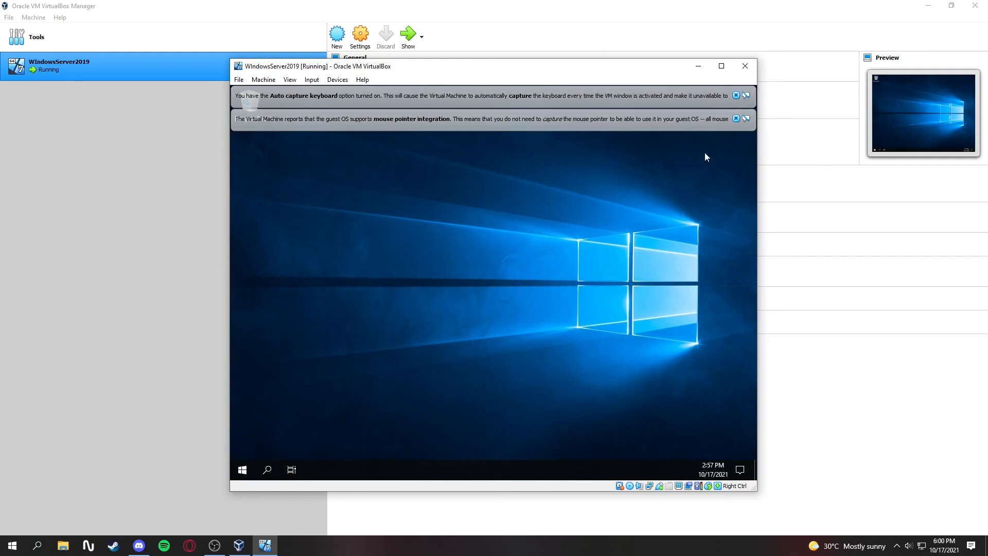
Dismiss the mouse pointer integration and auto capture keyboard notifications in the virtual machine window
{"action": "left_click", "coordinate": [736, 118]}
{"action": "left_click", "coordinate": [736, 95]}
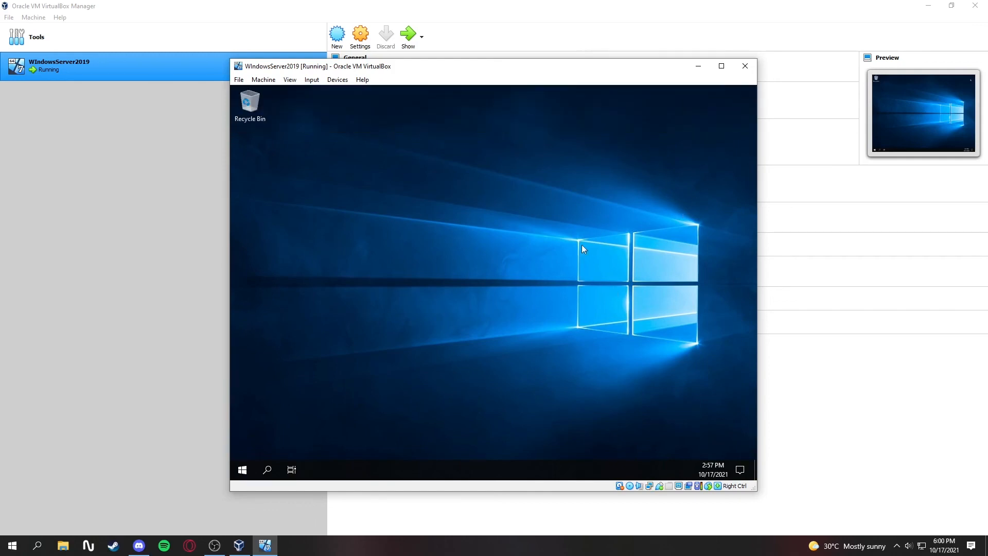